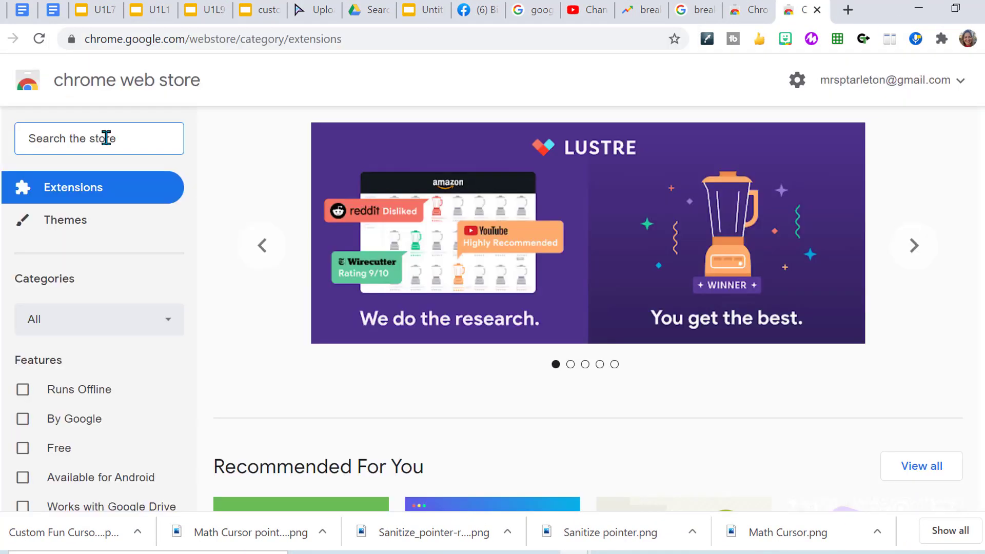
# Search the Chrome Web Store for "google meet breakout rooms" and add the Google Meet Breakout Rooms extension to Chrome
pyautogui.write('google meet breakout rooms')
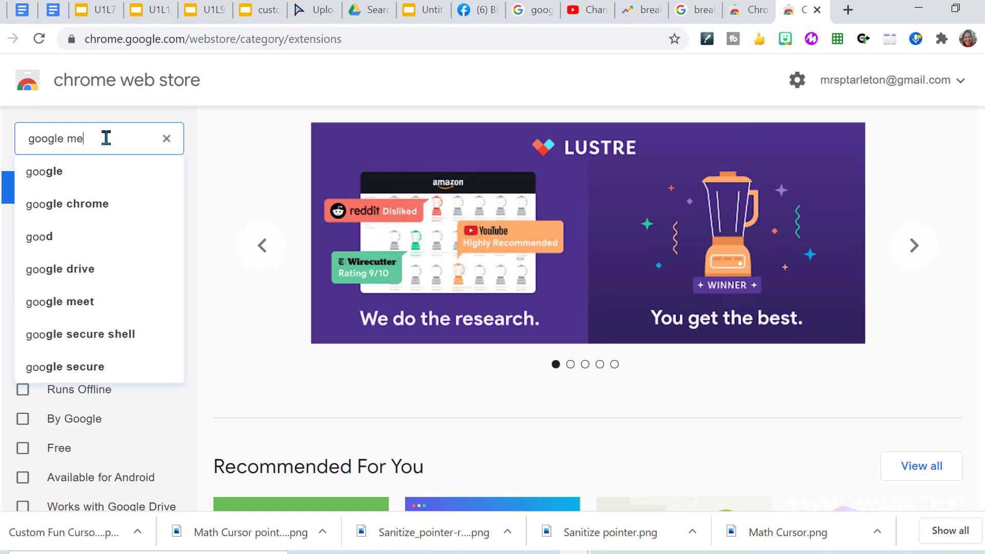
pyautogui.press('Return')
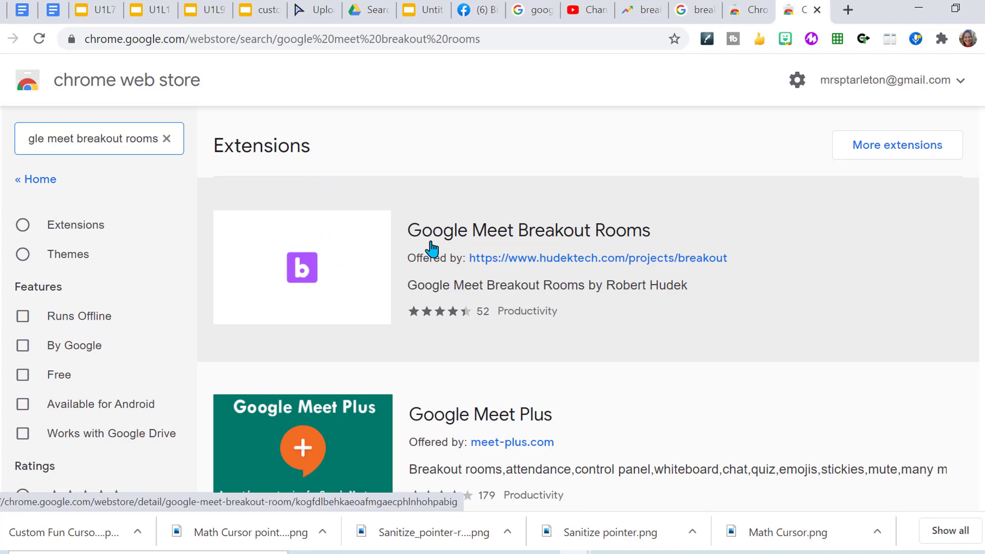
pyautogui.click(764, 260)
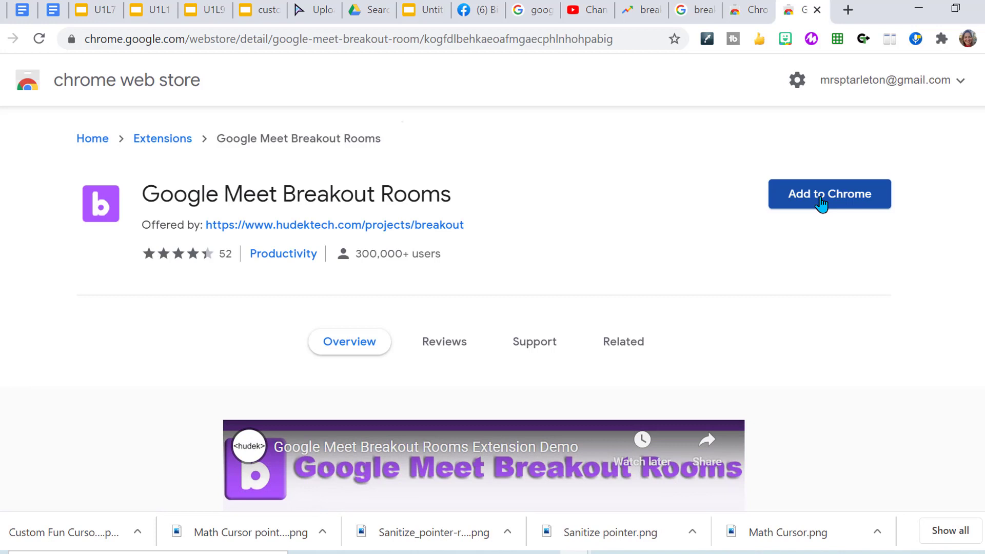
pyautogui.click(821, 204)
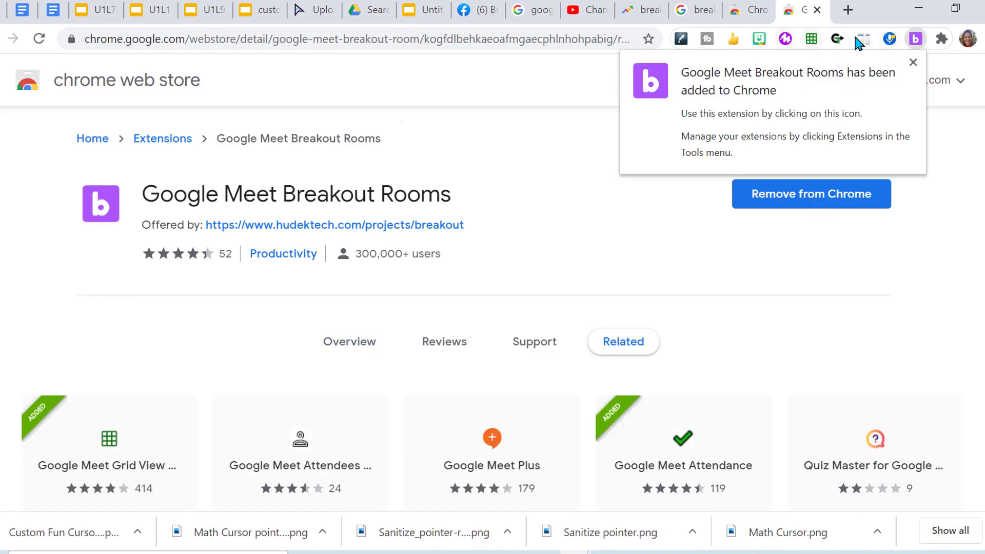
# Pin the Google Meet Breakout Rooms extension to the browser and launch it
pyautogui.click(941, 40)
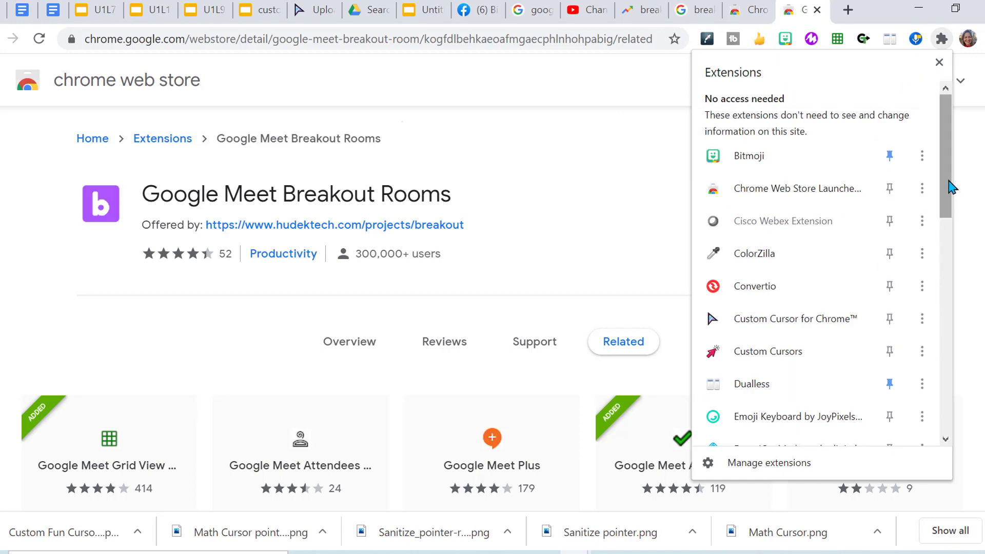
pyautogui.moveTo(951, 187); pyautogui.dragTo(950, 276)
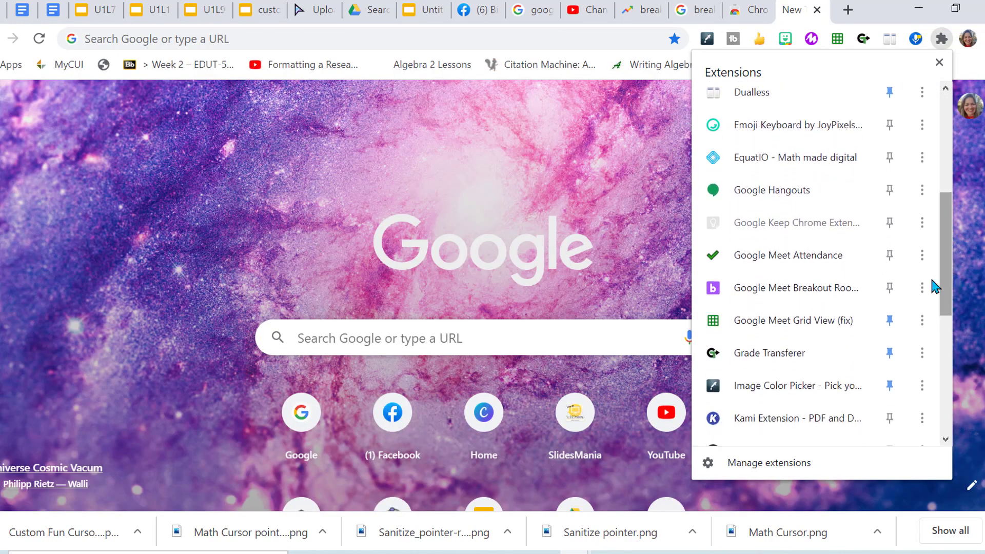
pyautogui.click(891, 289)
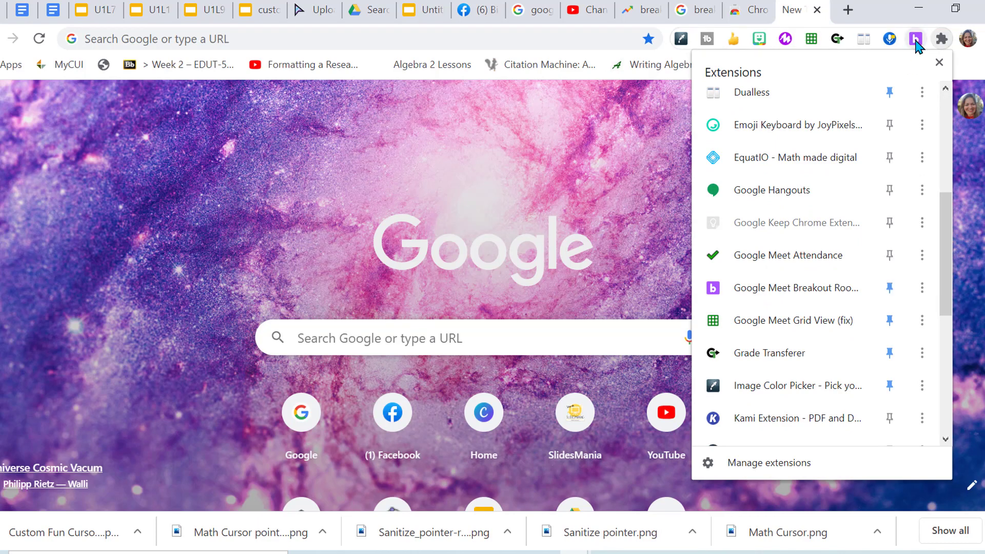
pyautogui.click(916, 39)
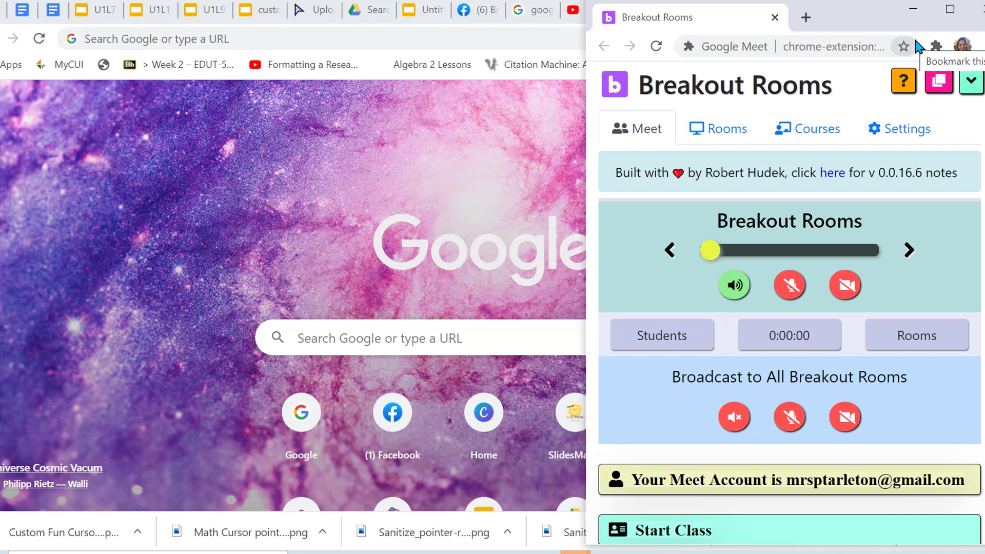
# Look over the extension's Meet controls and its list of courses
pyautogui.scroll(-2, 959, 200)
pyautogui.scroll(2, 959, 200)
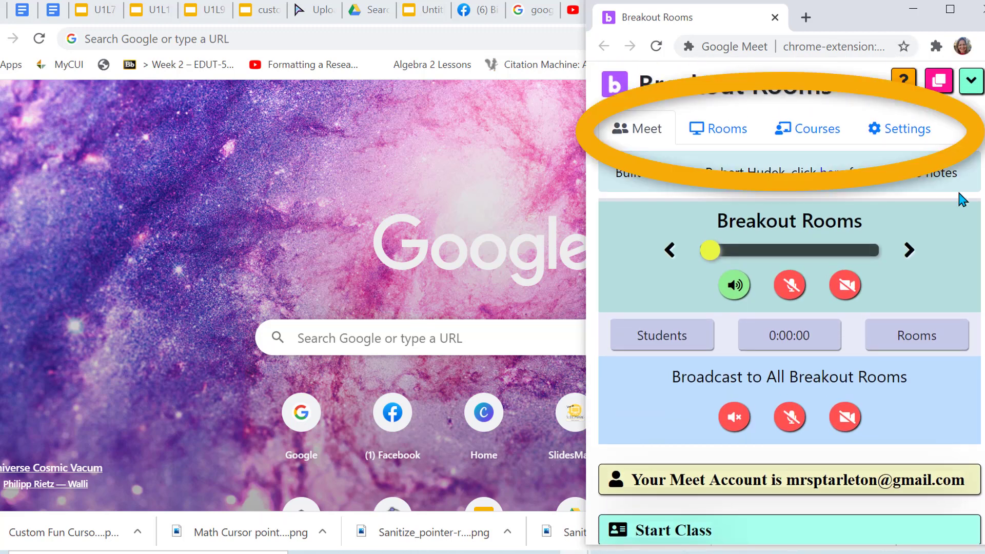
pyautogui.click(808, 132)
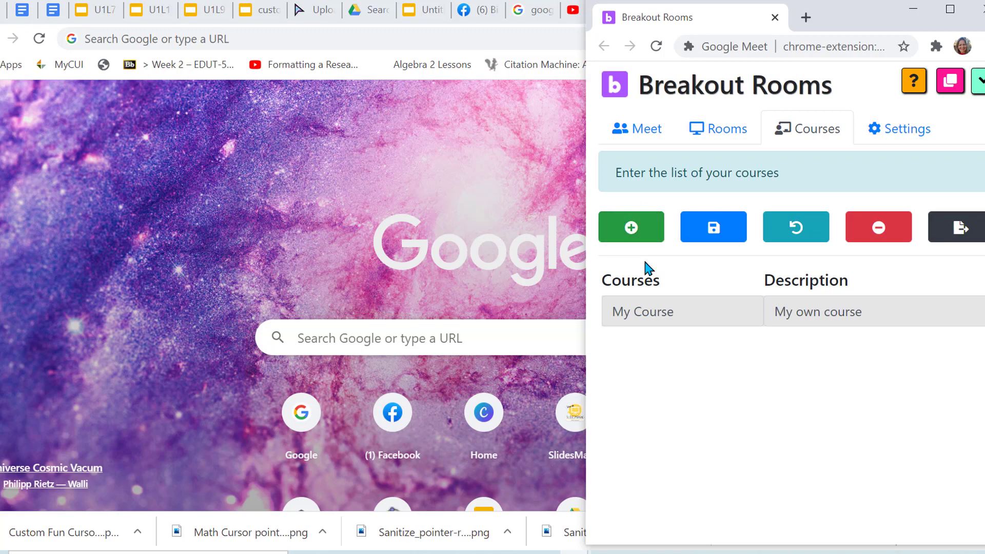
# Add three blank breakout rooms below Main in My Course
pyautogui.click(717, 130)
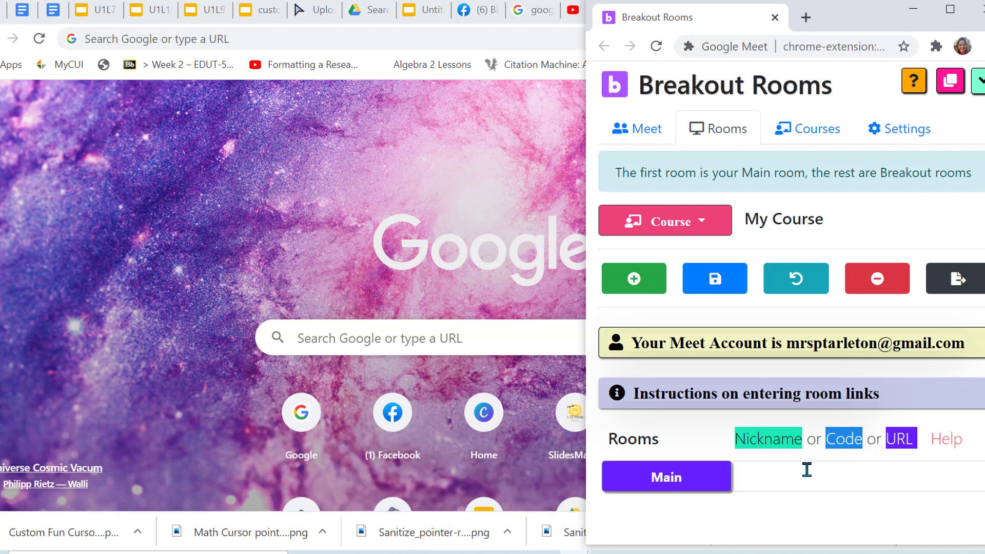
pyautogui.click(635, 282)
pyautogui.click(634, 282)
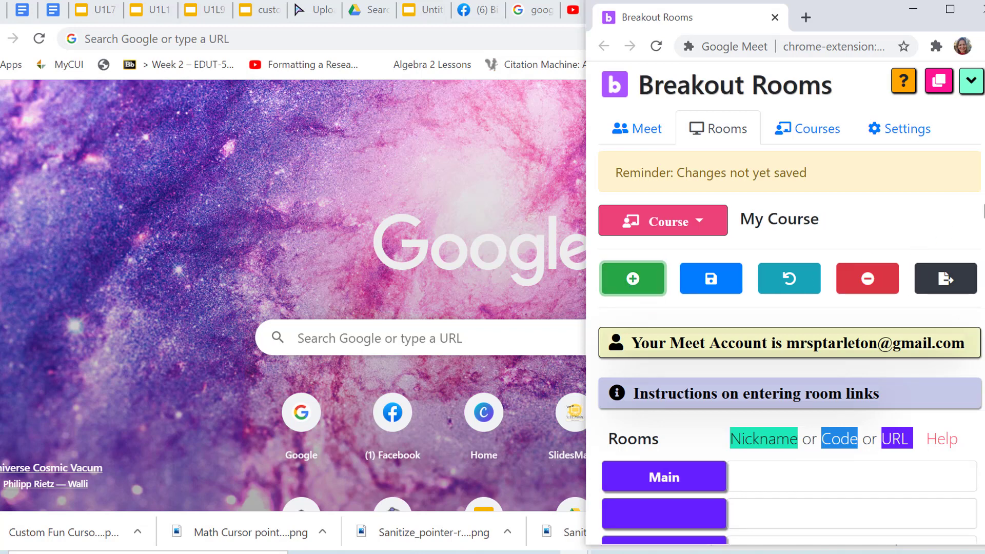
# Name the three breakout rooms Room 1, Room 2 and Room 3, leave their links blank, and save the room list
pyautogui.scroll(-2, 791, 300)
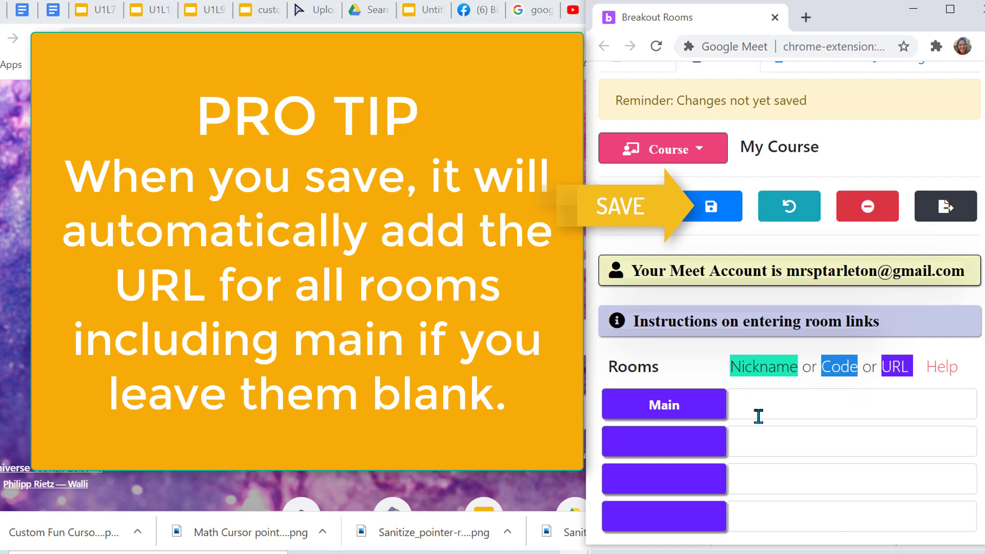
pyautogui.click(646, 443)
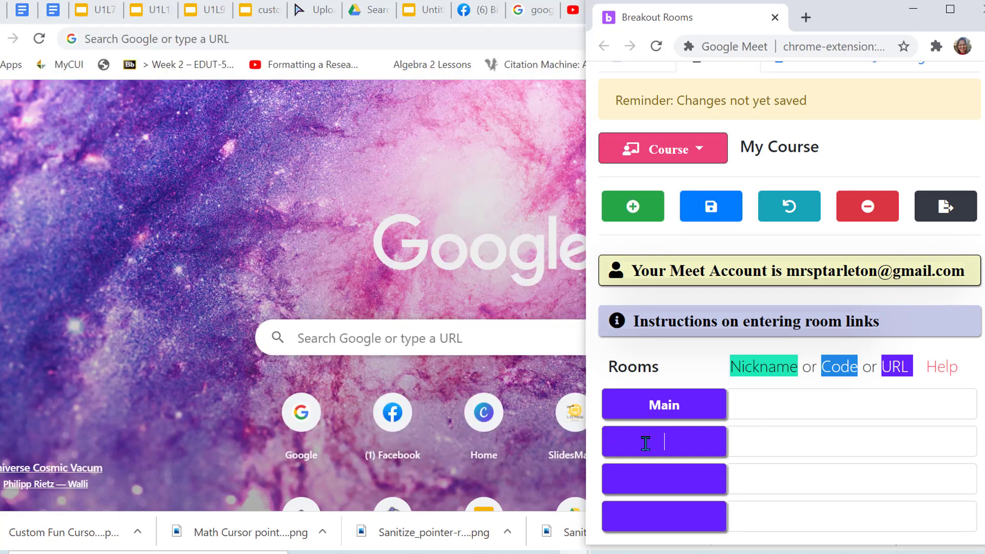
pyautogui.write('Room 1')
pyautogui.click(648, 480)
pyautogui.write('Room ')
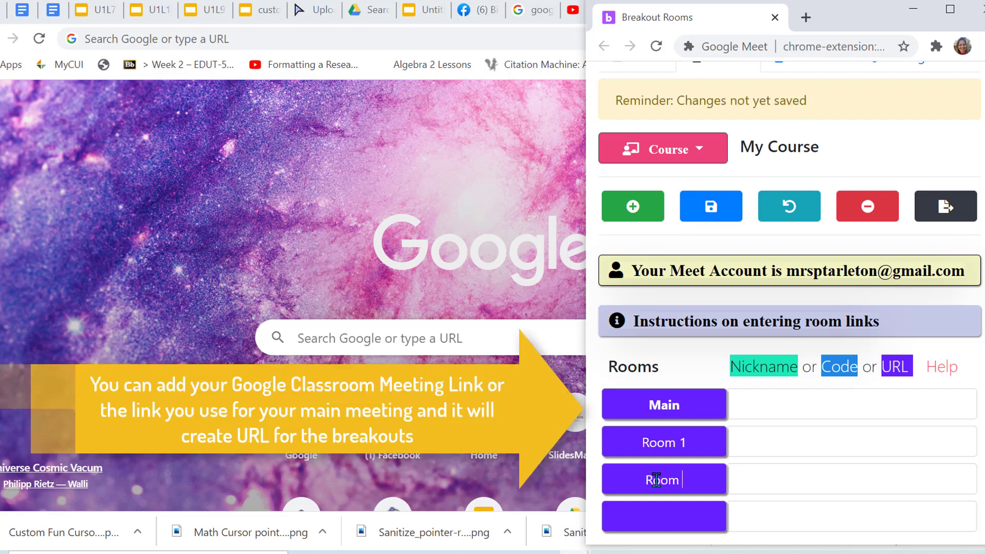
pyautogui.write('2')
pyautogui.click(666, 517)
pyautogui.write('Room 3')
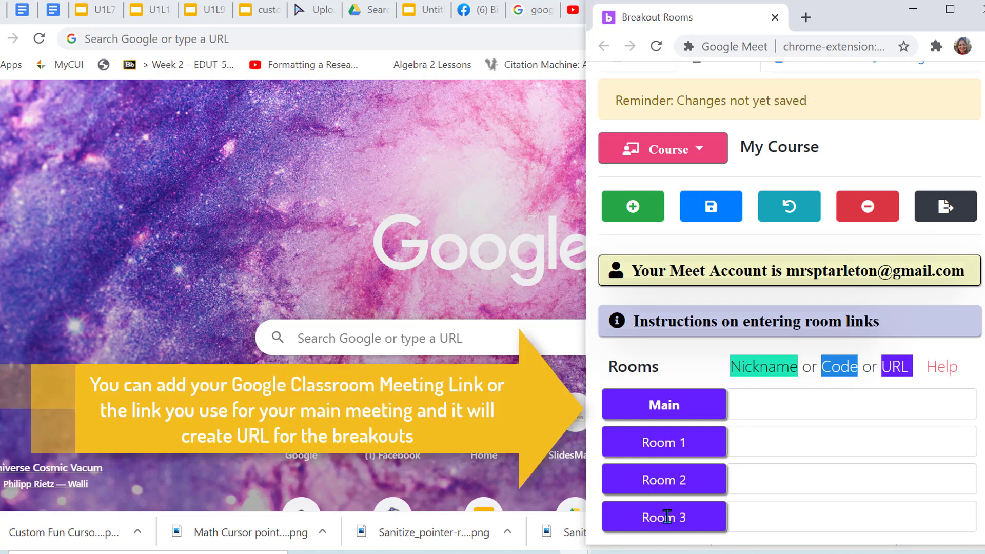
pyautogui.click(711, 208)
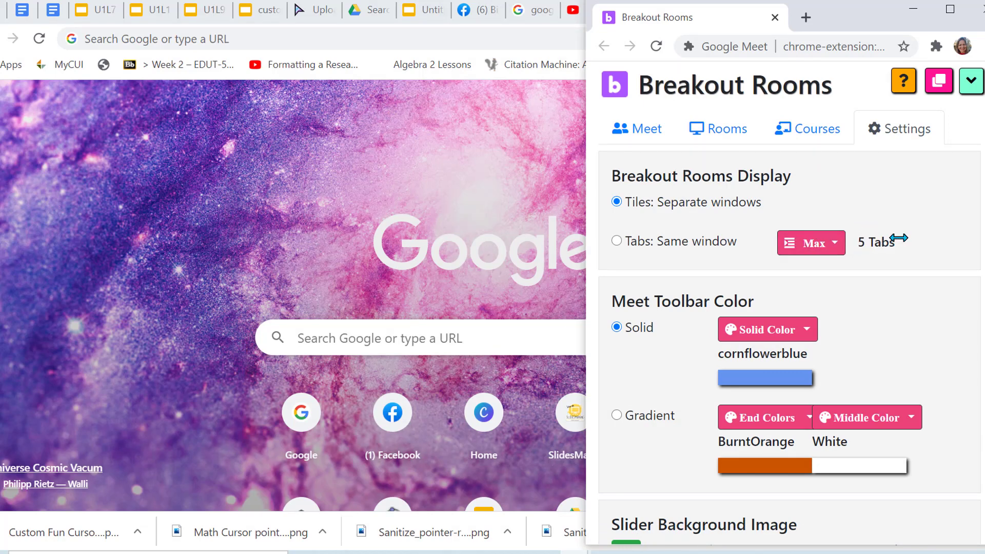
# Set the Breakout Rooms display to "Tabs: Same window" and review the toolbar color, background image, outside participant and auto-join settings
pyautogui.click(616, 239)
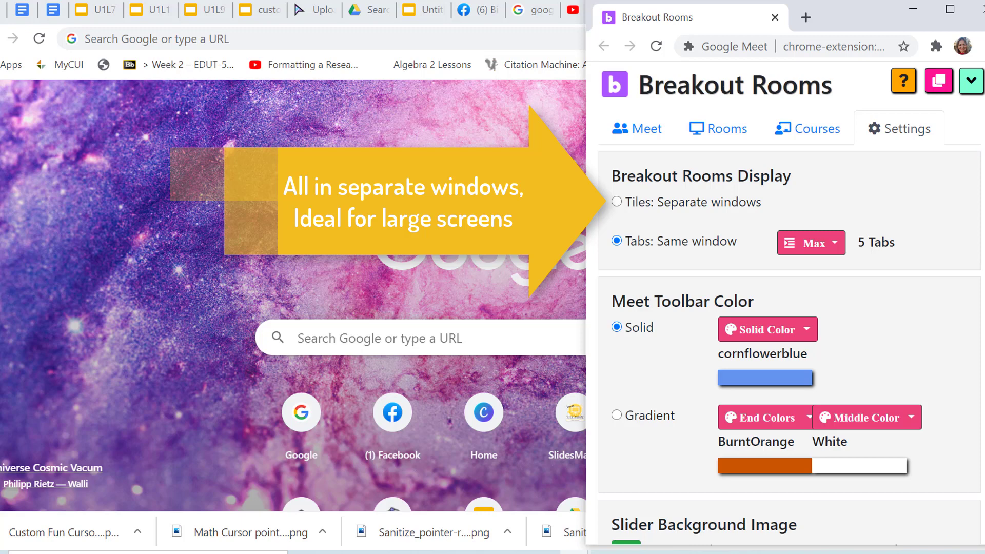
pyautogui.scroll(-3, 926, 191)
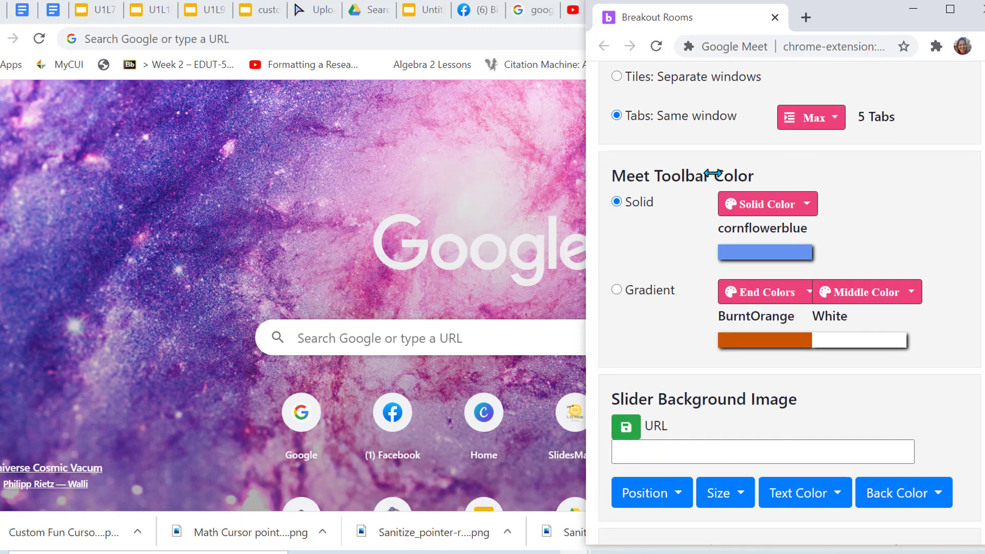
pyautogui.scroll(-5, 963, 218)
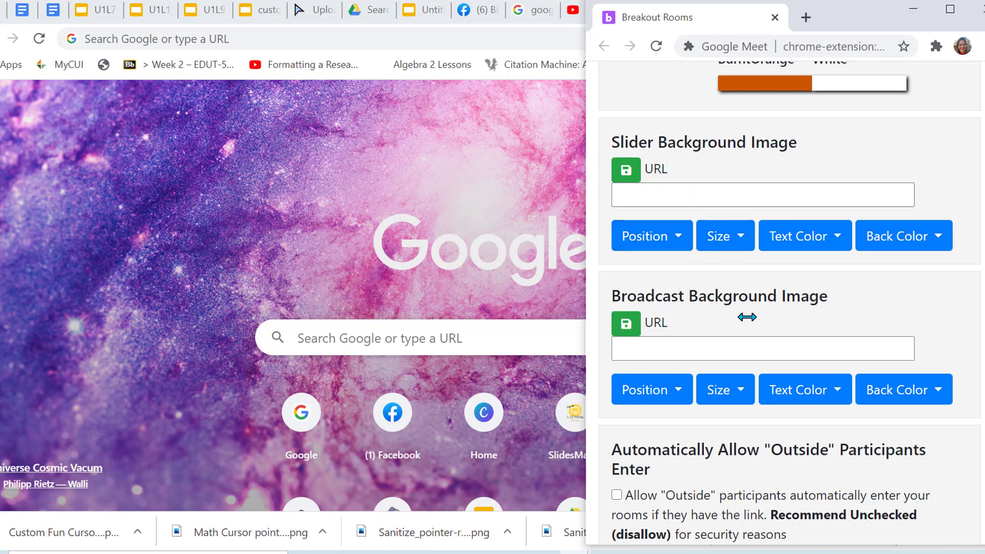
pyautogui.scroll(-4, 692, 261)
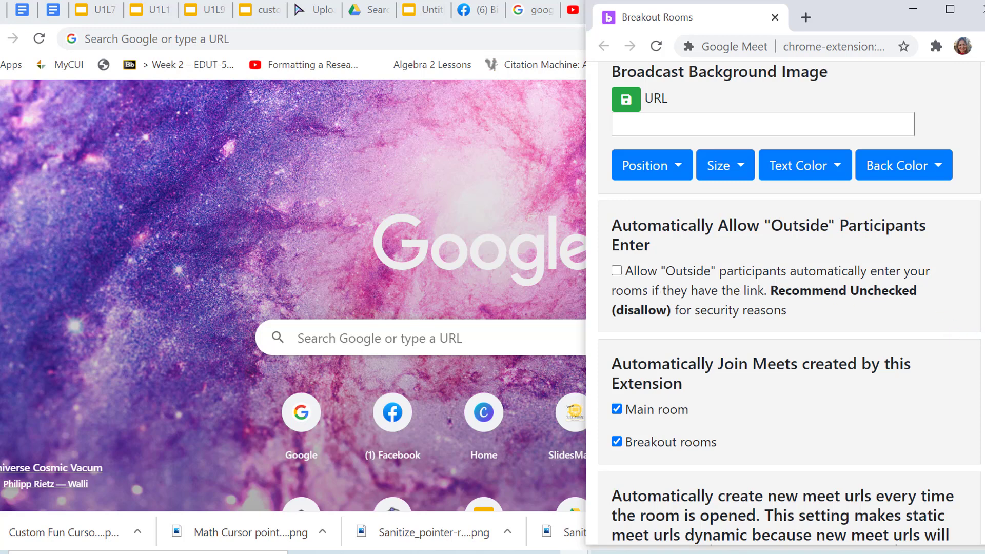
pyautogui.scroll(-1, 790, 303)
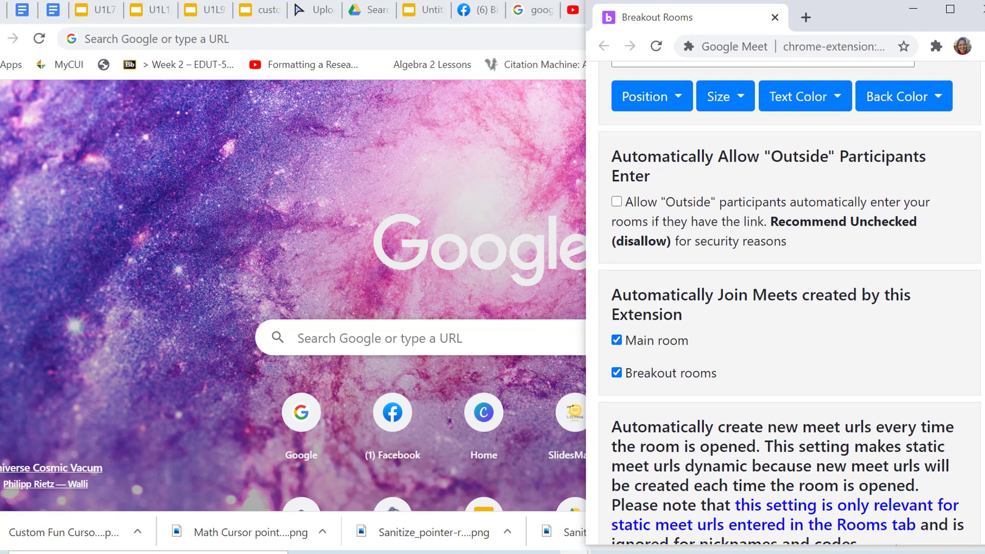
pyautogui.scroll(-1, 790, 302)
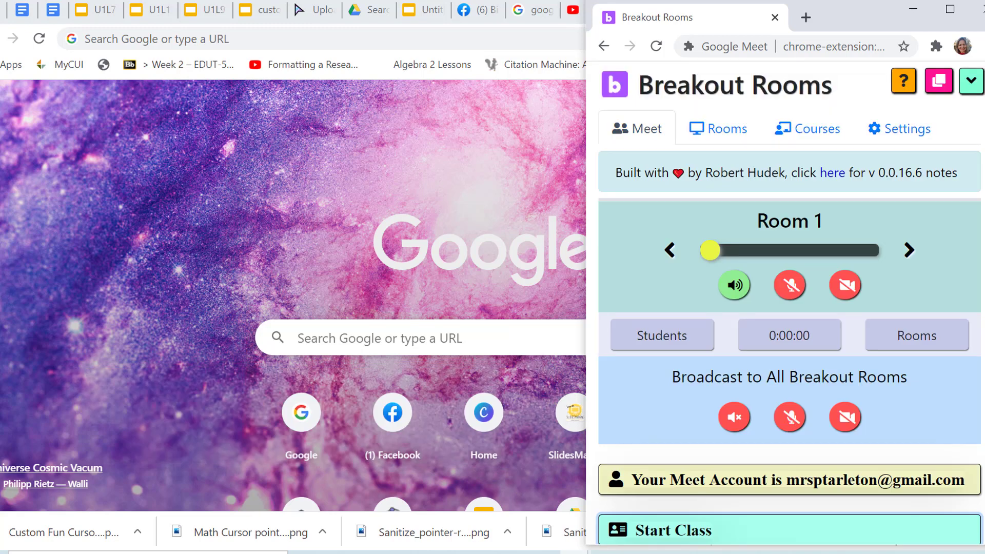
# Start the class for My Course with 2 breakouts, opening the main room and the breakout rooms together
pyautogui.scroll(-4, 790, 308)
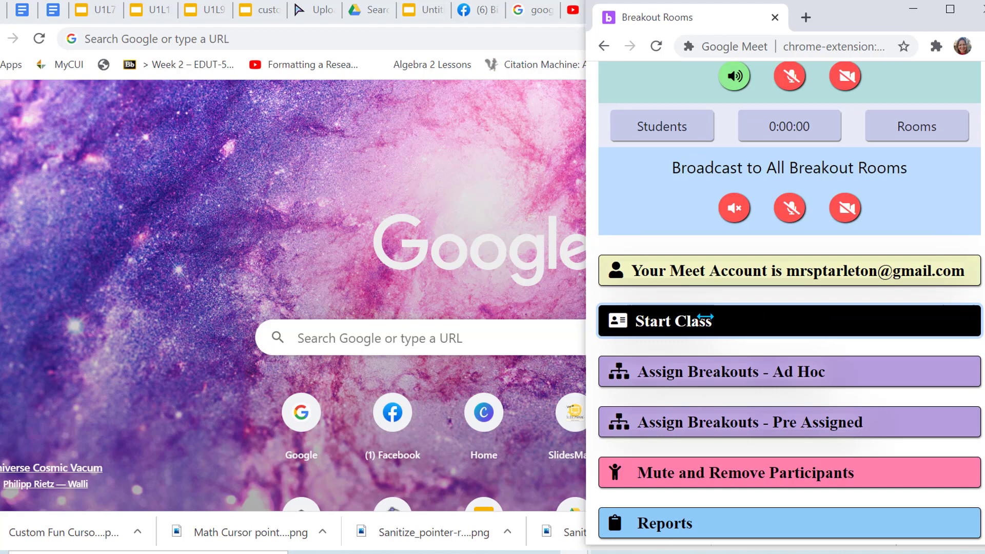
pyautogui.click(704, 318)
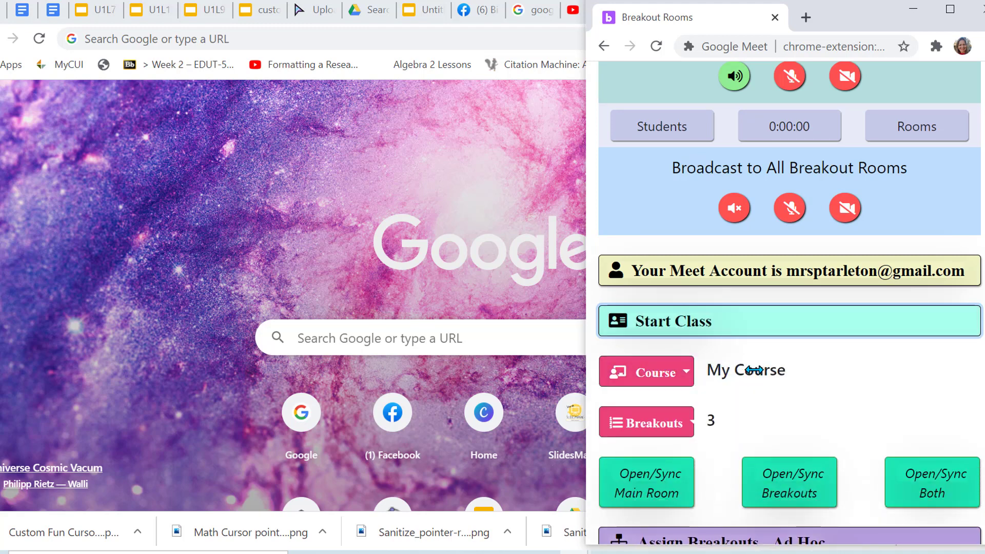
pyautogui.click(682, 421)
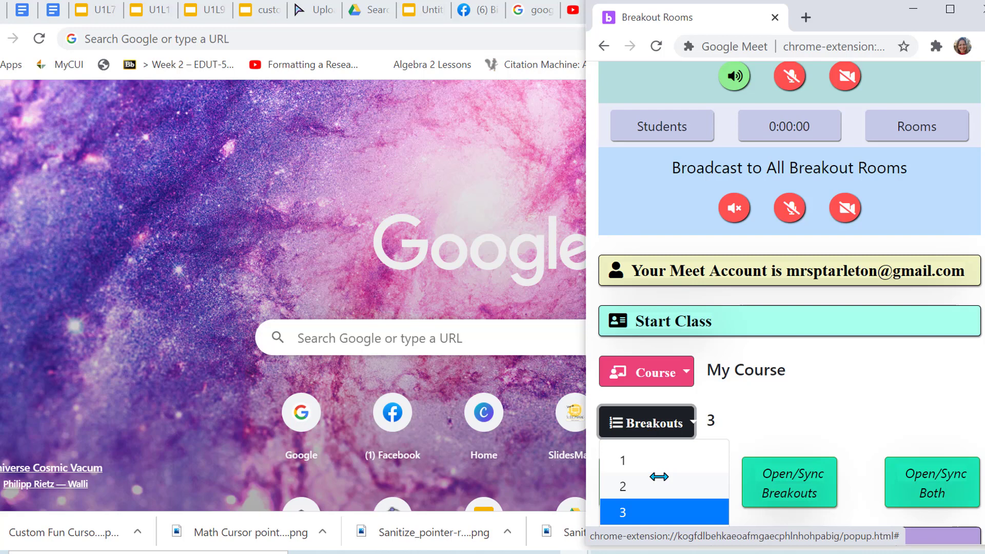
pyautogui.click(623, 479)
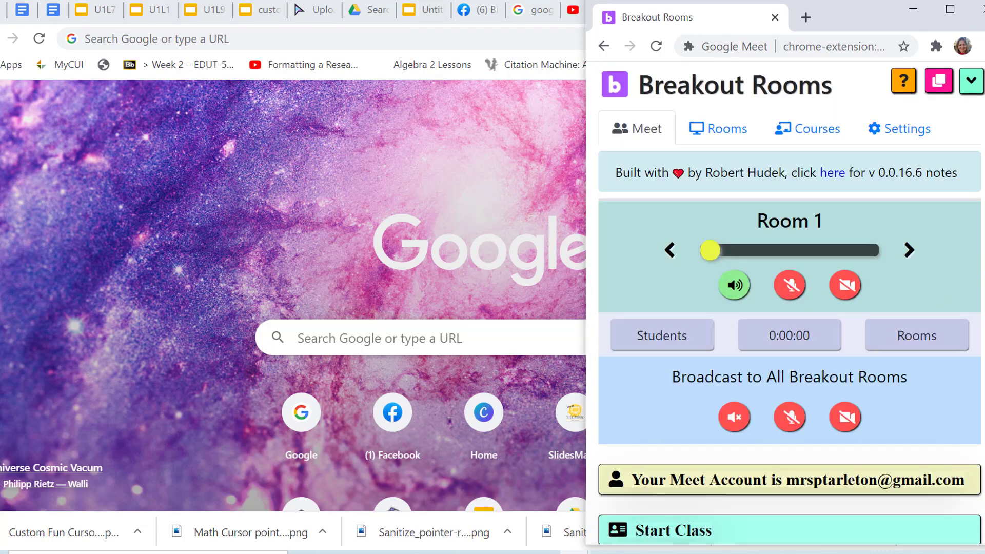
pyautogui.scroll(-6, 674, 383)
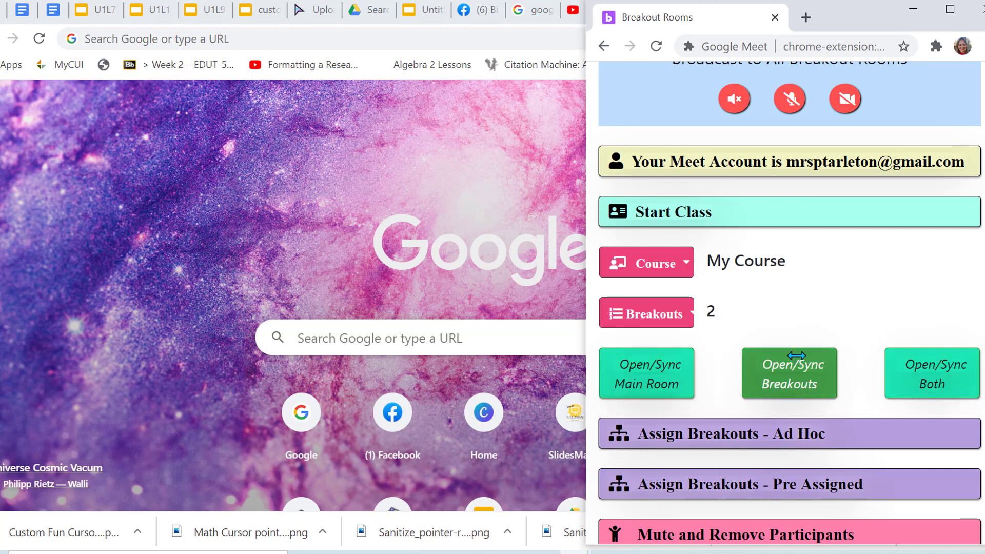
pyautogui.click(915, 369)
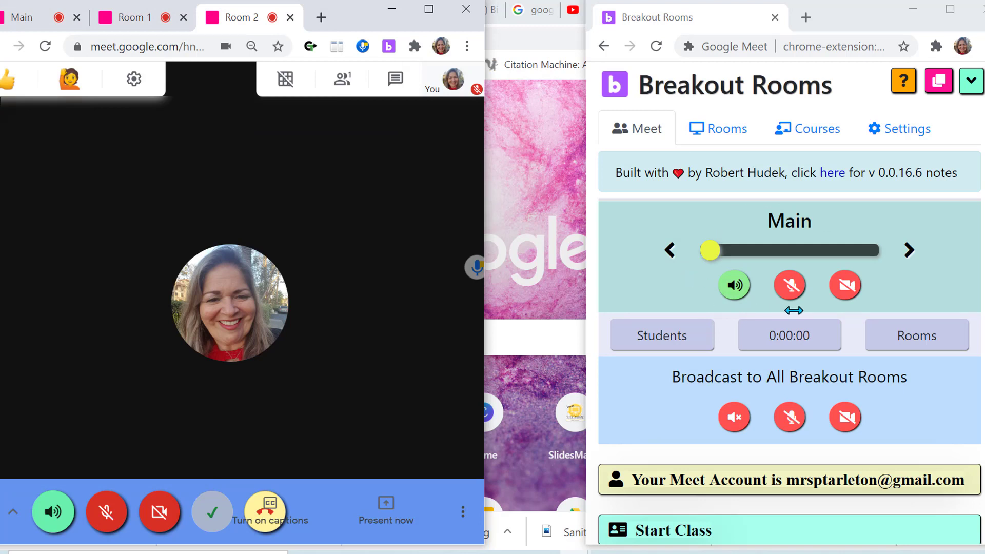
# Move through the open meetings from Main to Room 2 and go back to Room 1
pyautogui.click(911, 249)
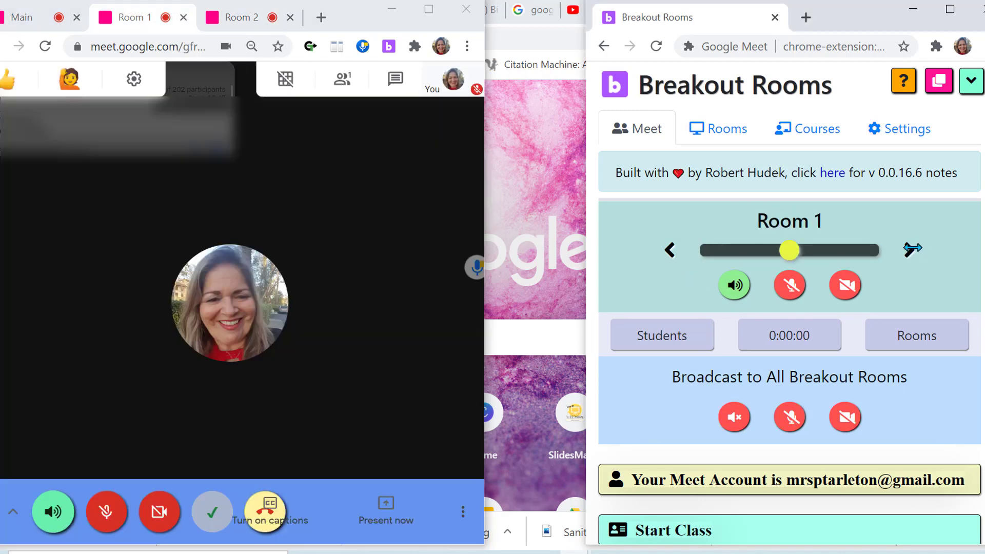
pyautogui.click(911, 249)
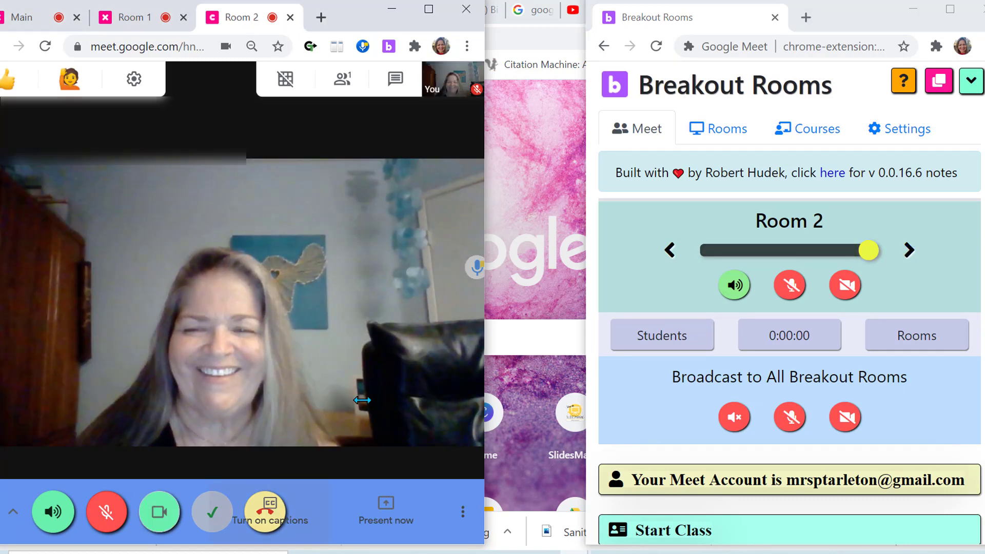
pyautogui.click(670, 250)
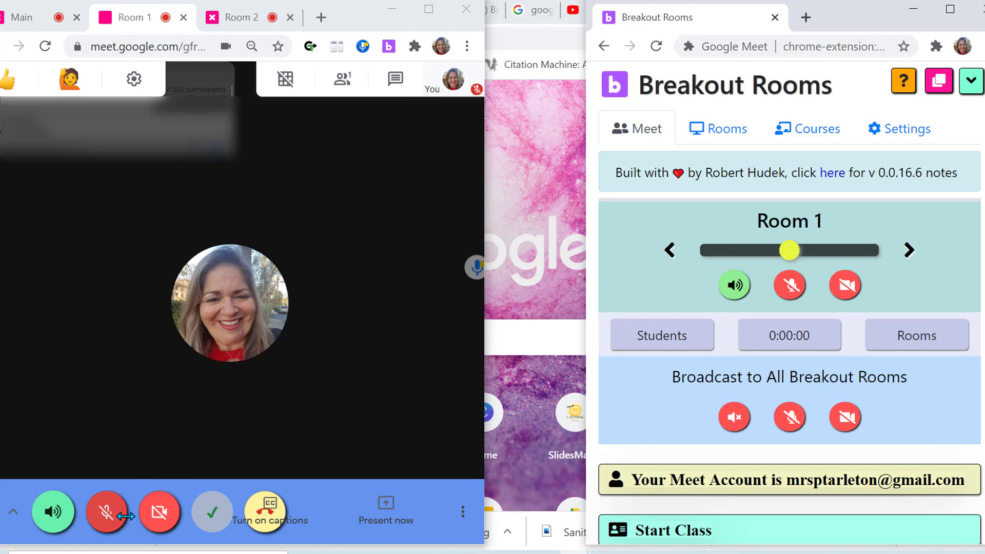
# Turn on the camera and microphone in Room 1's meeting and turn its speaker off
pyautogui.click(157, 511)
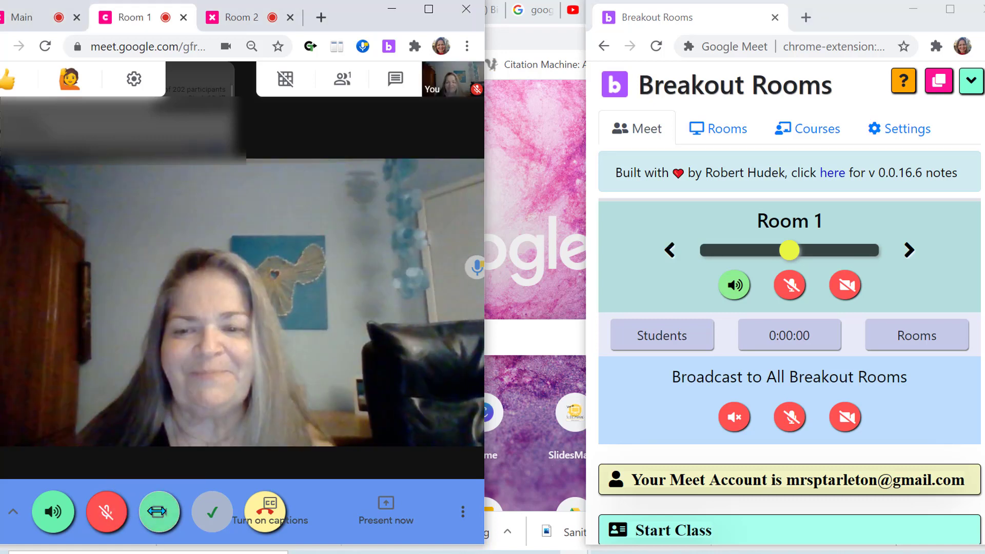
pyautogui.click(98, 513)
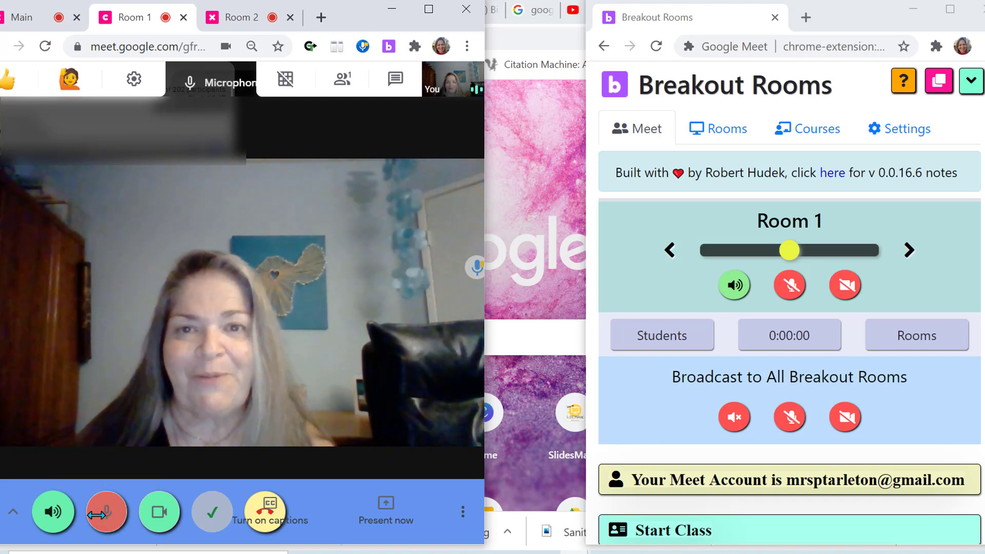
pyautogui.click(50, 512)
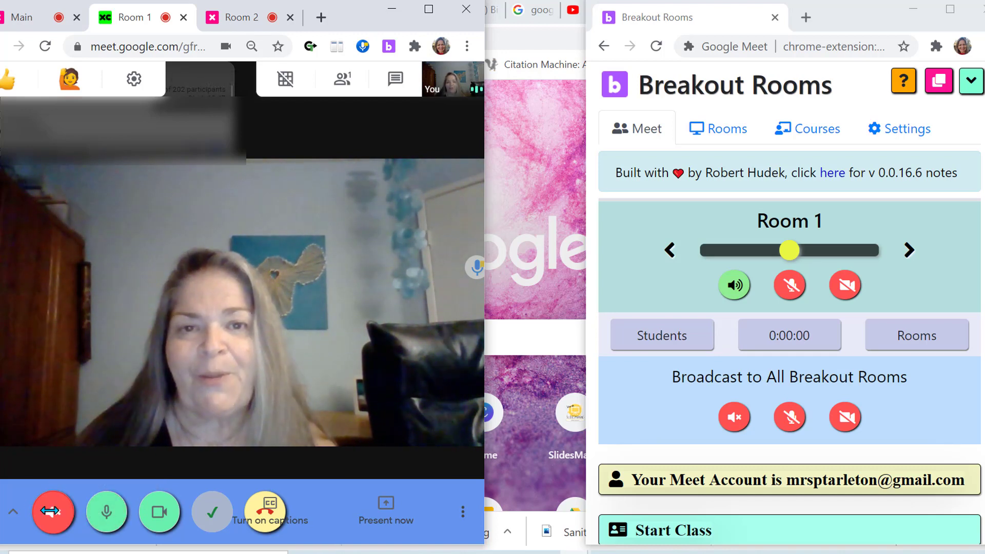
# Turn off the microphone and camera in Room 1's meeting and go back to the Main room
pyautogui.click(102, 512)
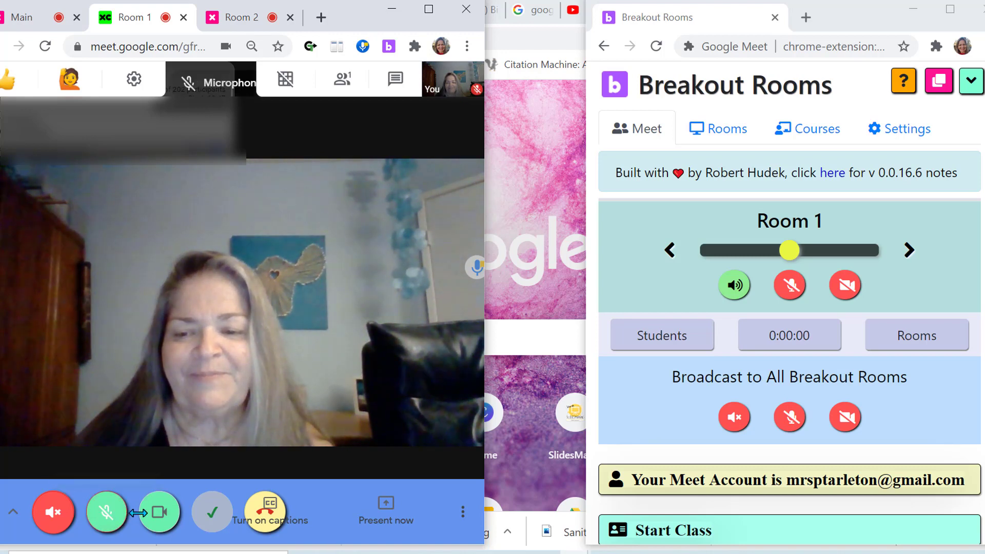
pyautogui.click(148, 513)
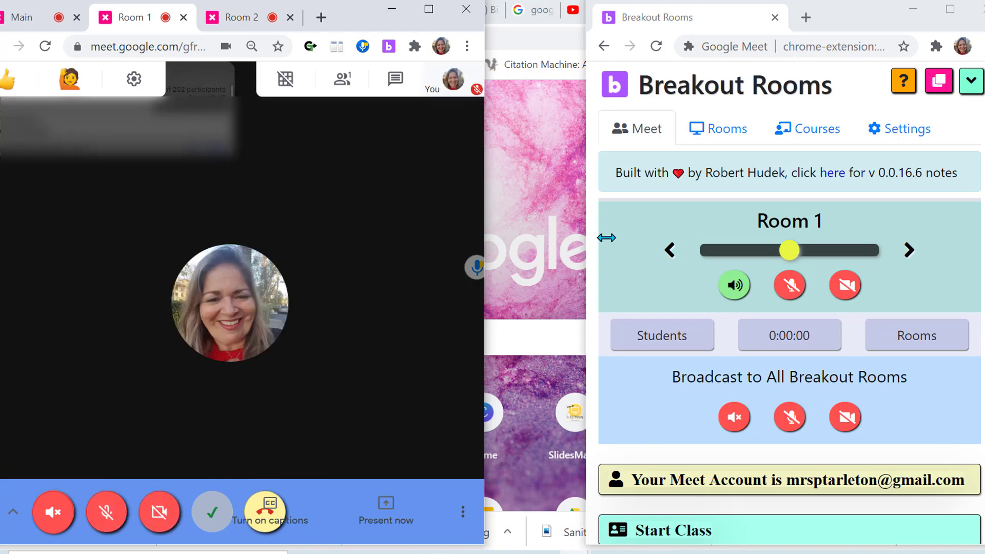
pyautogui.click(669, 251)
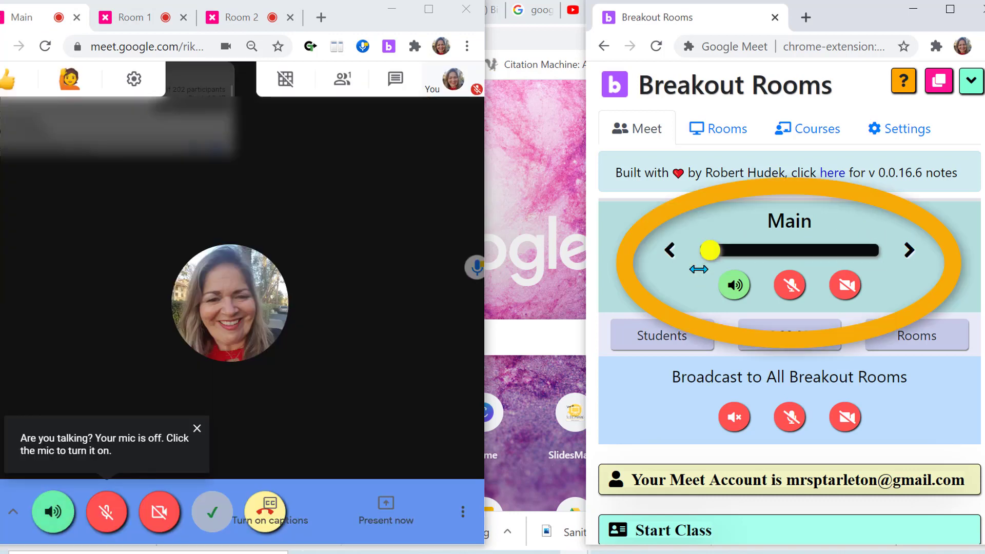
# Move from Main through Room 1 to Room 2 and turn on Room 2's microphone and camera from the extension's controls
pyautogui.click(907, 250)
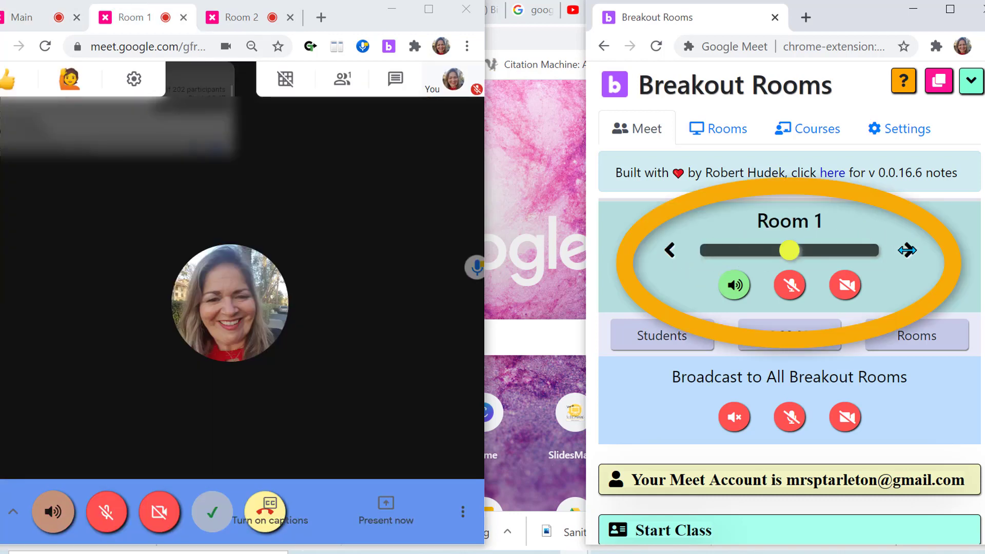
pyautogui.click(907, 251)
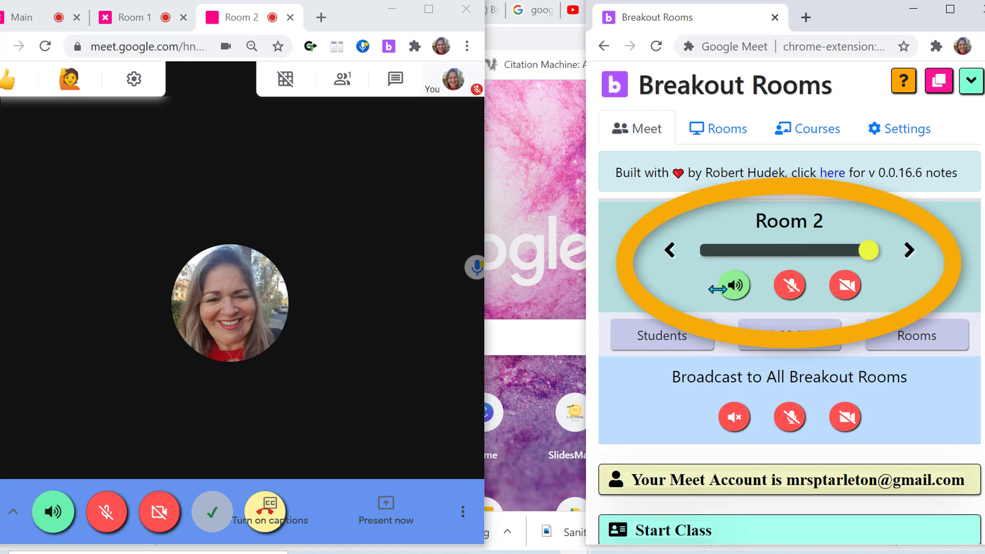
pyautogui.click(790, 284)
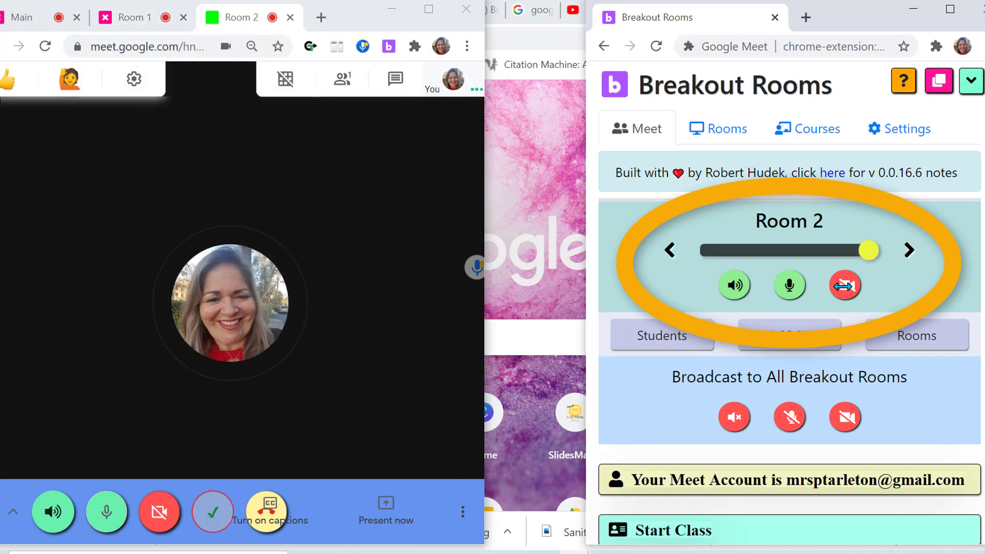
pyautogui.click(844, 286)
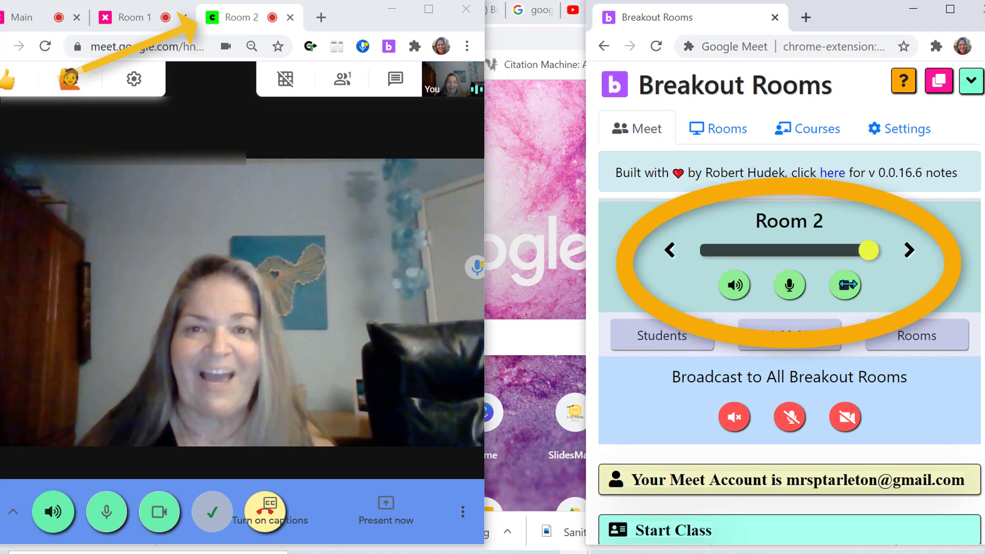
# Turn off the camera, microphone and speaker for Room 2
pyautogui.click(841, 285)
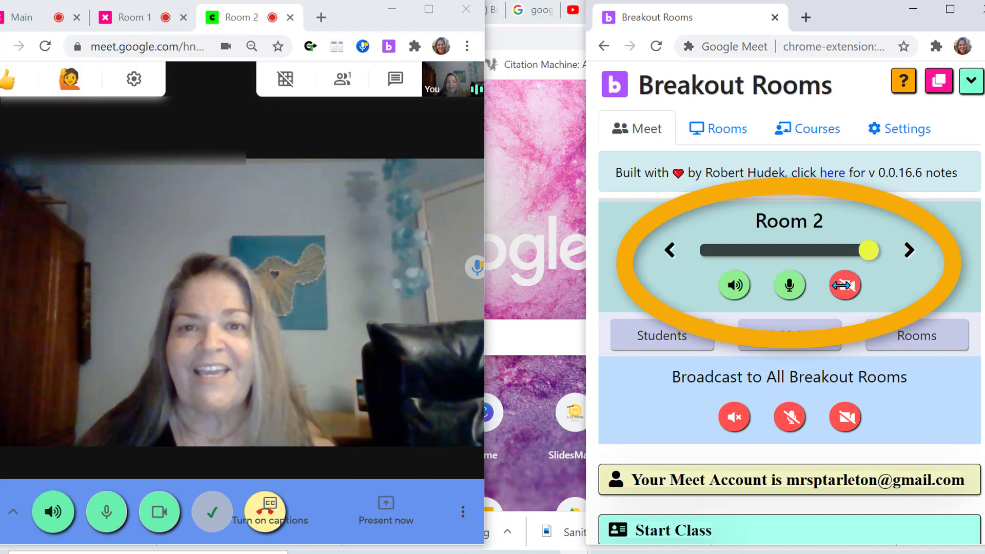
pyautogui.click(788, 283)
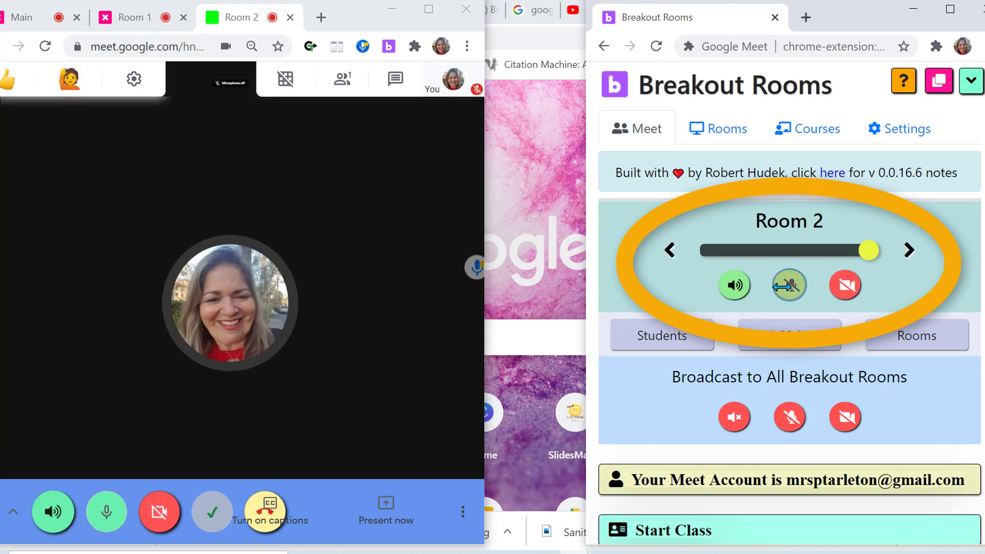
pyautogui.click(736, 285)
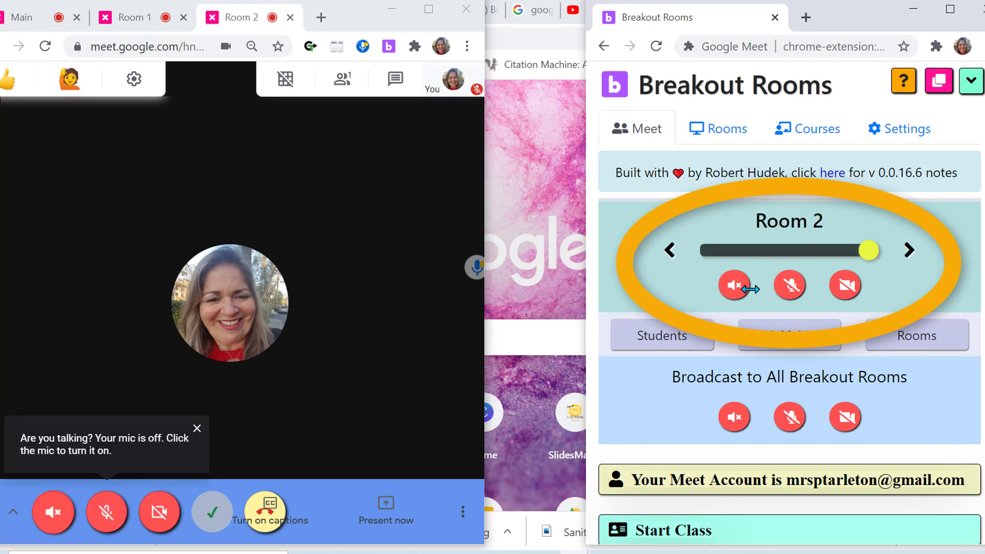
# Switch to Room 1 and turn on its speaker and microphone
pyautogui.press('Left')
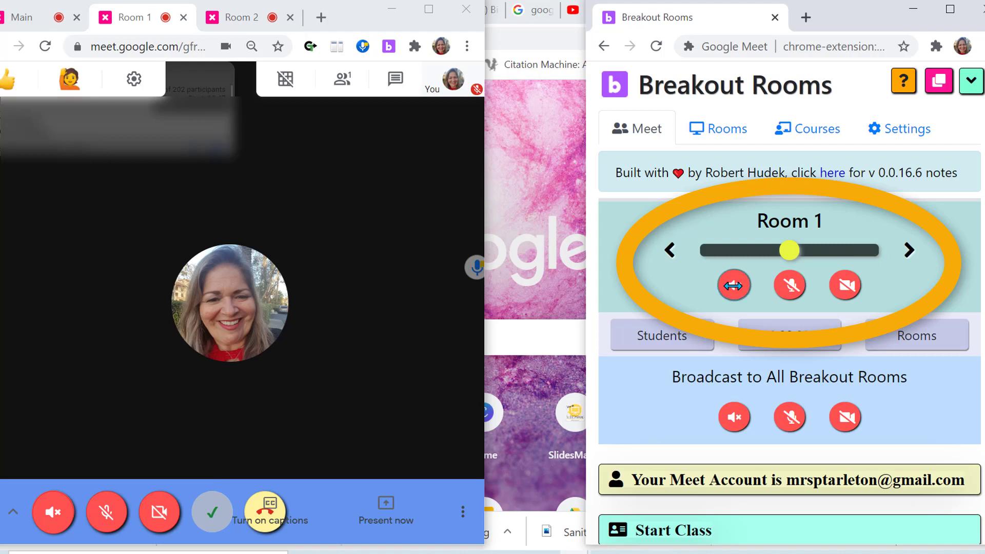
pyautogui.click(734, 285)
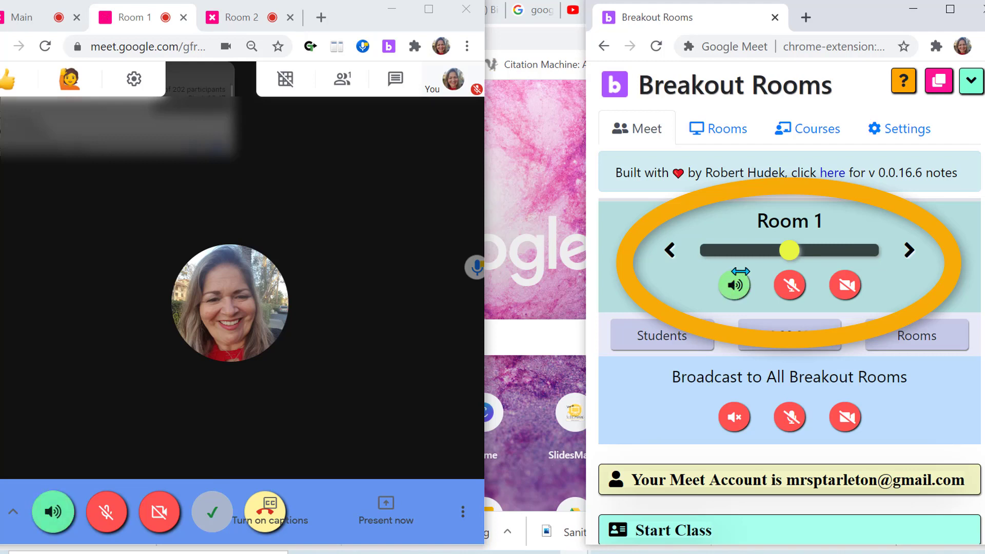
pyautogui.click(790, 284)
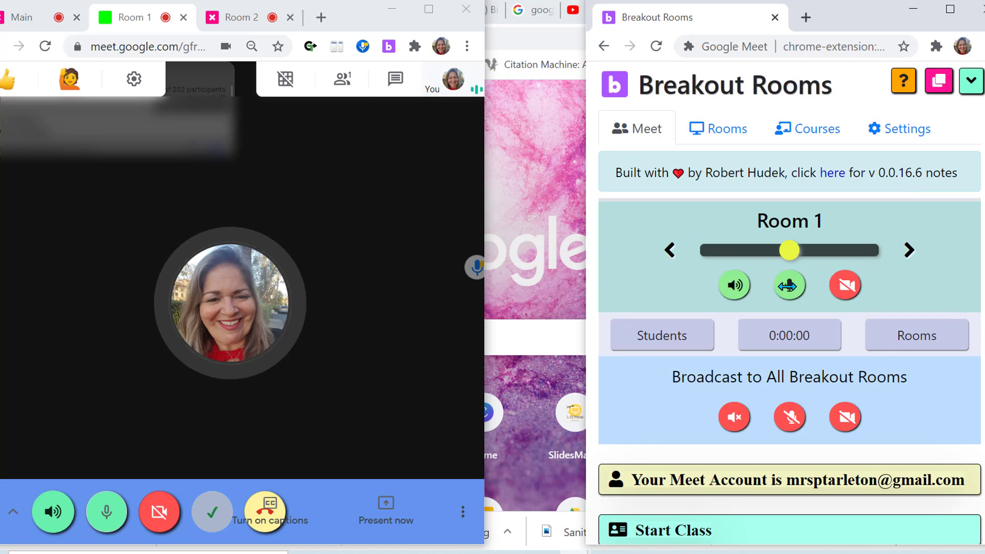
# Return to the Main room and switch the microphone broadcast to all breakout rooms on and off again
pyautogui.press('Left')
pyautogui.scroll(-2, 846, 298)
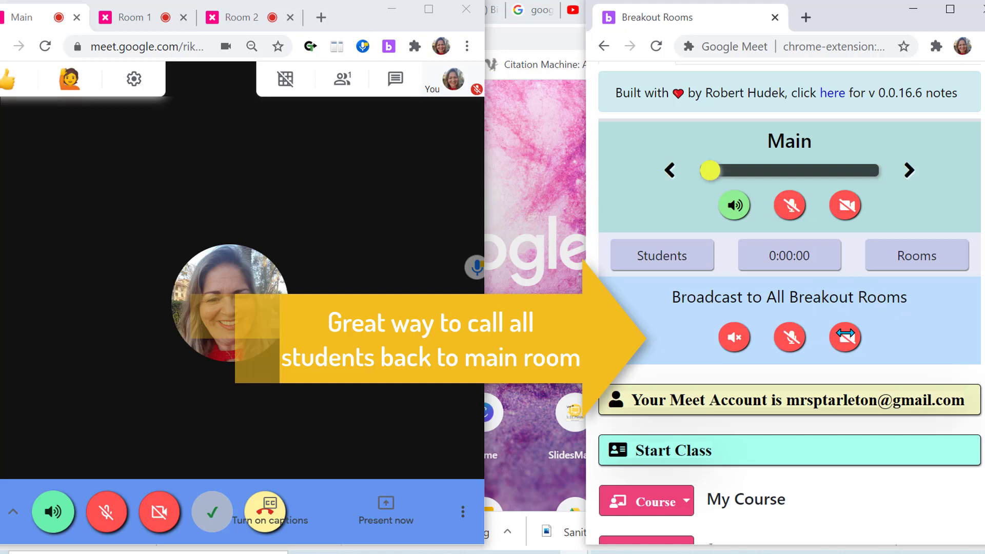
pyautogui.click(790, 336)
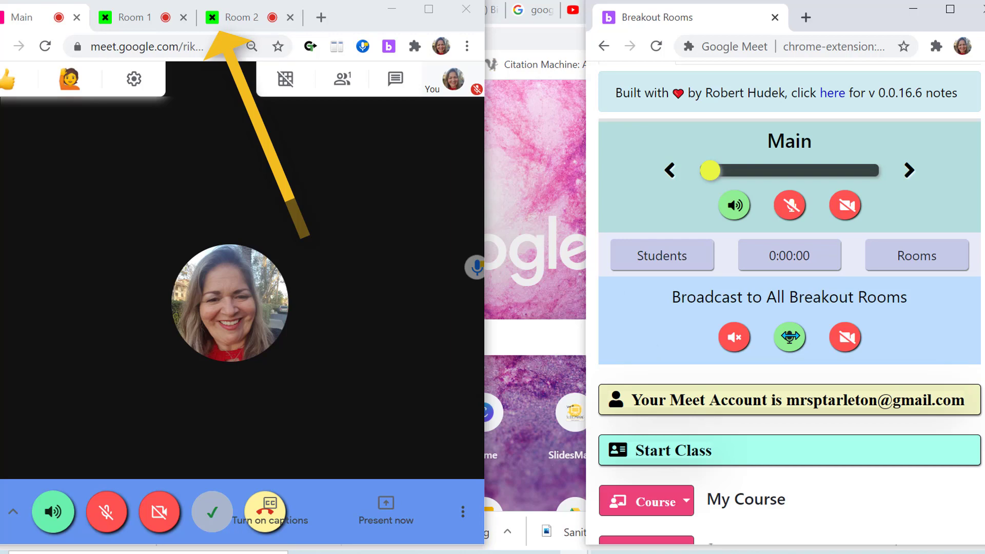
pyautogui.click(790, 337)
# Review the Start Class options and the Assign Breakouts - Ad Hoc instructions for grouping students and copying links and assignments
pyautogui.scroll(-7, 790, 337)
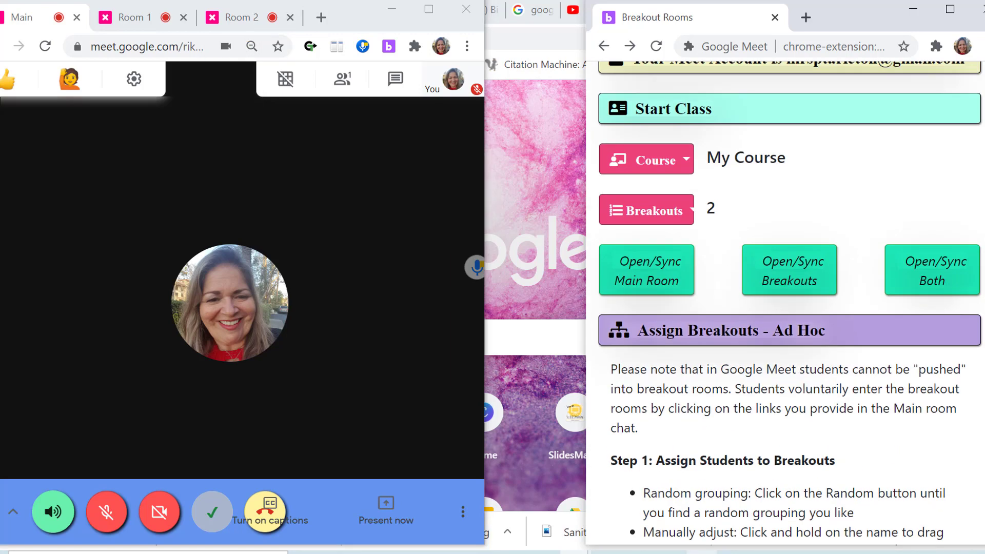
pyautogui.scroll(2, 789, 336)
pyautogui.scroll(-2, 975, 236)
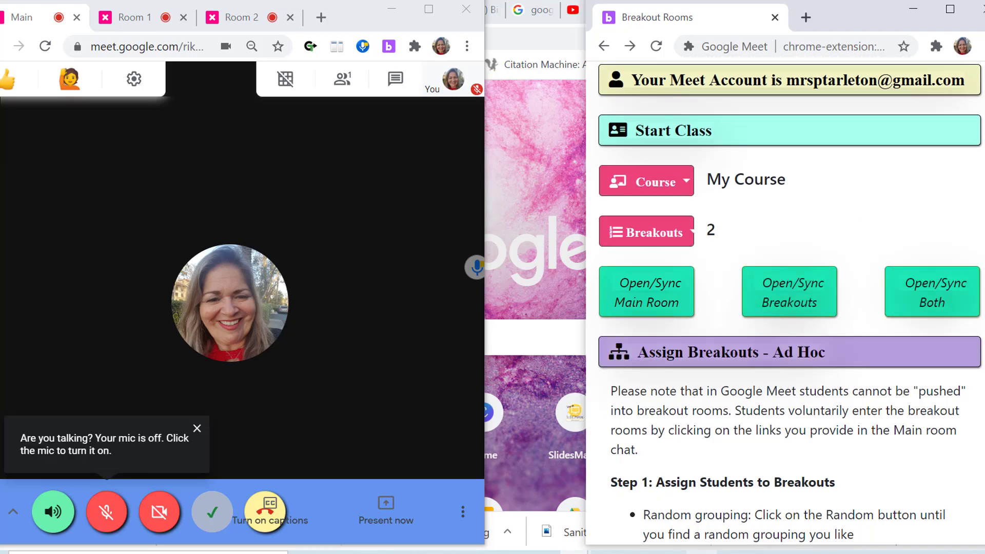
pyautogui.scroll(-10, 974, 308)
pyautogui.scroll(7, 975, 308)
pyautogui.scroll(-8, 977, 314)
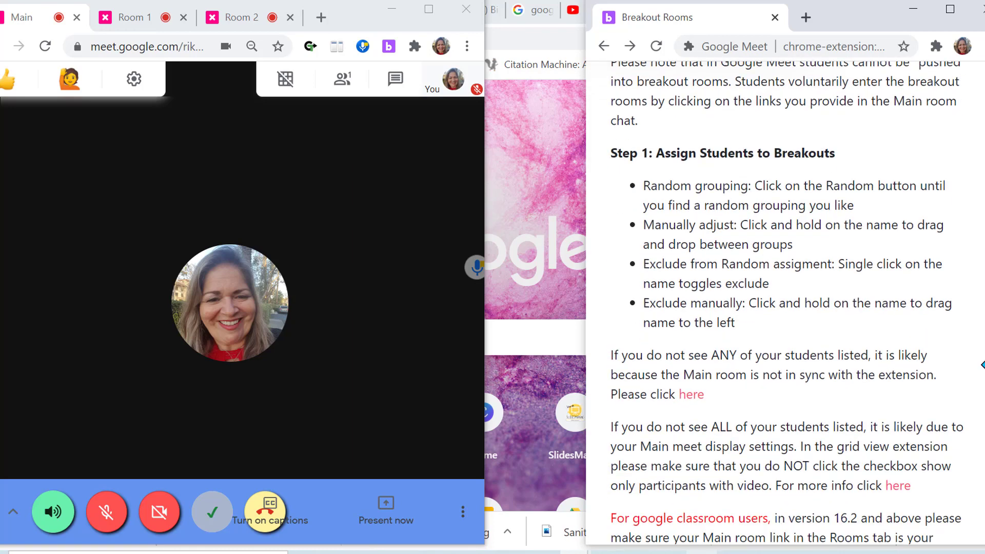
pyautogui.scroll(-1, 977, 314)
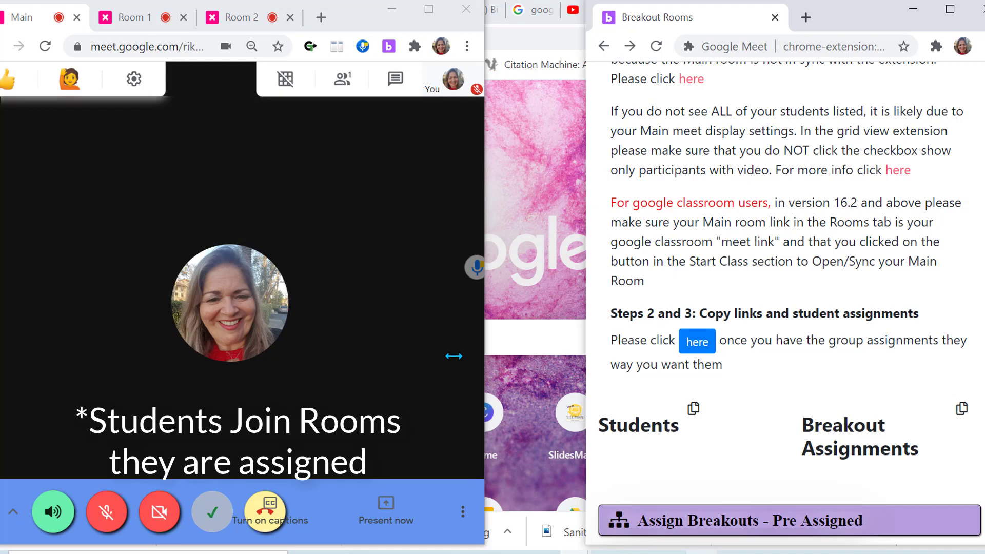
pyautogui.scroll(-2, 983, 440)
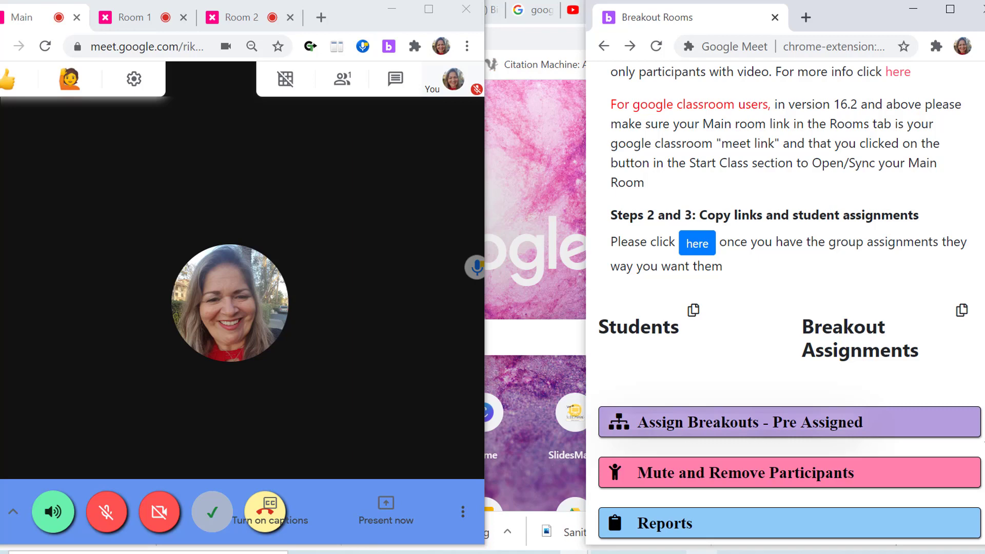
pyautogui.scroll(15, 790, 302)
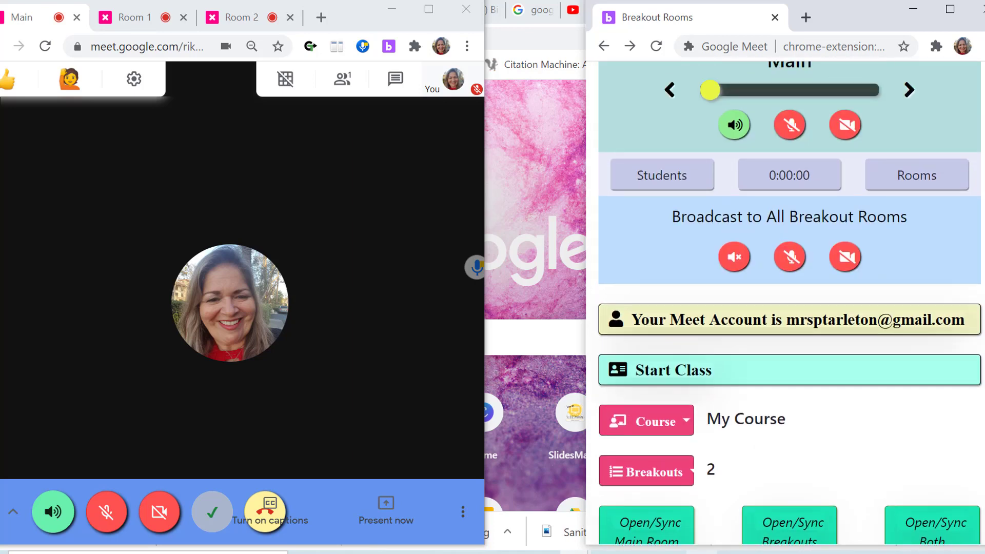